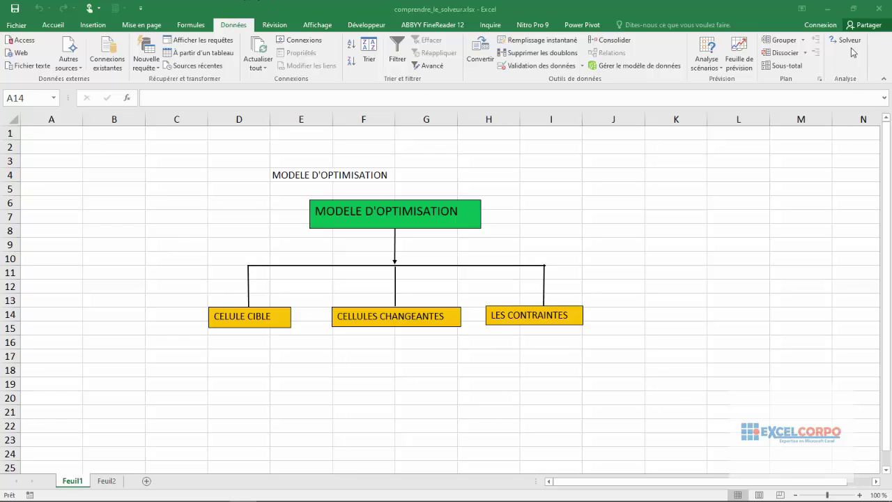
left_click(665, 144)
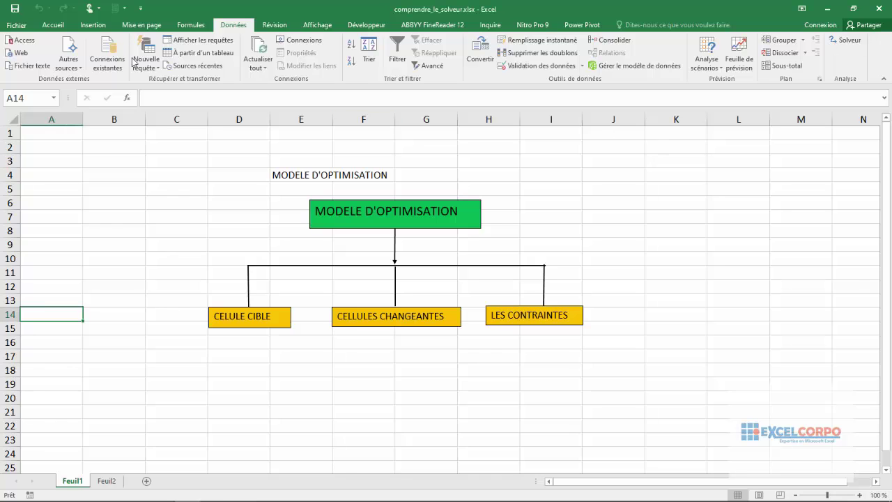
left_click(53, 25)
left_click(241, 162)
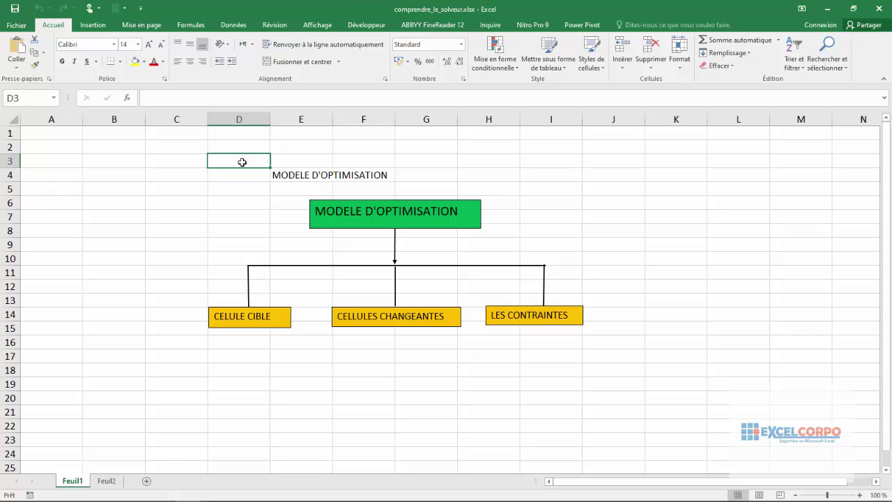
Disable the Complément Solveur add-in in the Excel add-ins manager and check the data analysis commands.
left_click(25, 28)
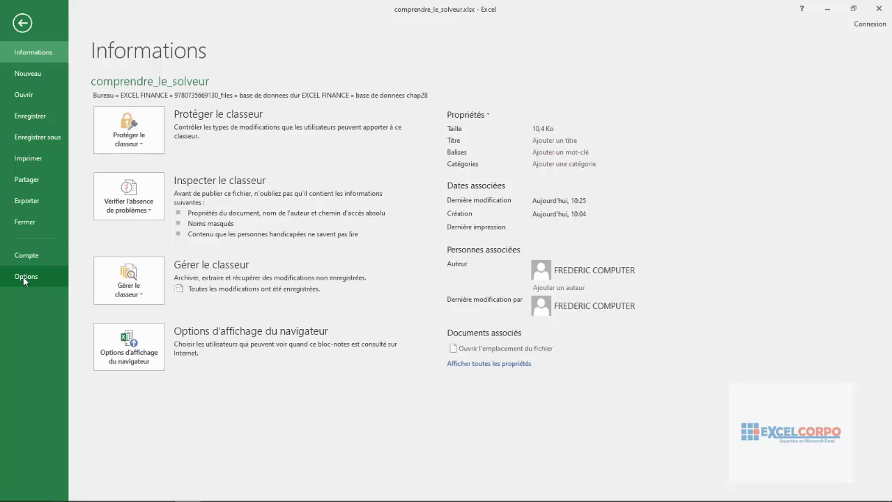
left_click(28, 276)
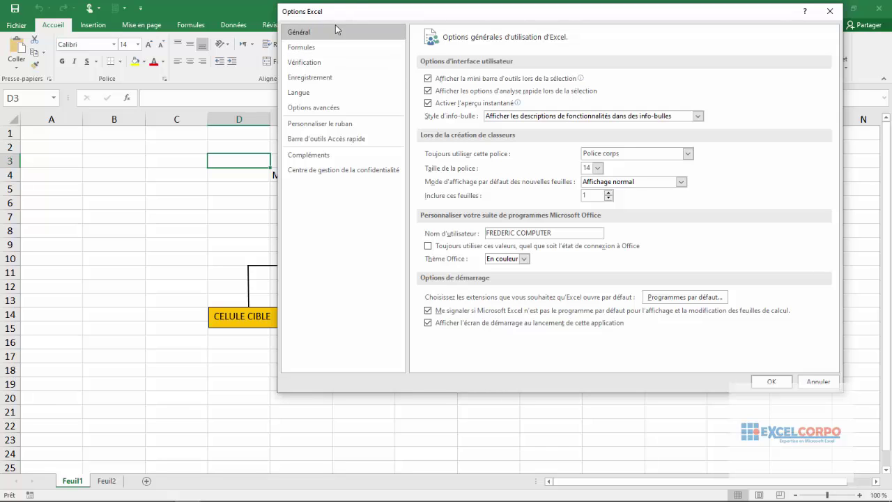
left_click(318, 156)
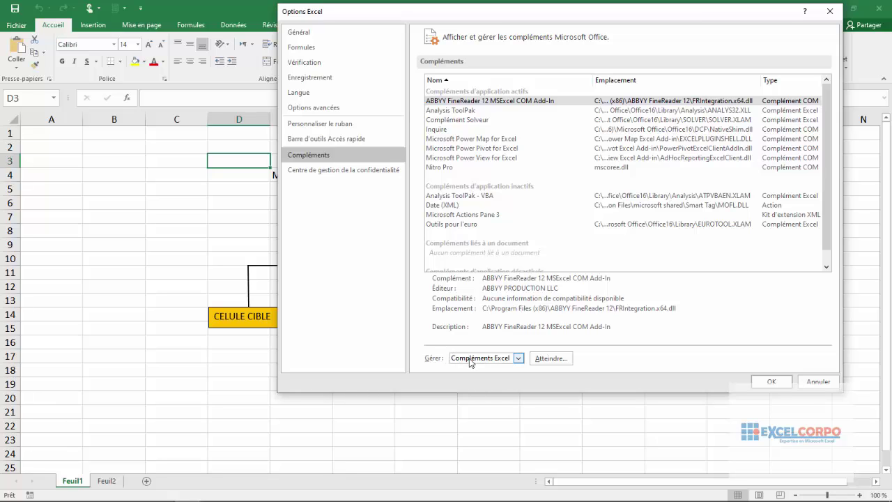
left_click(517, 359)
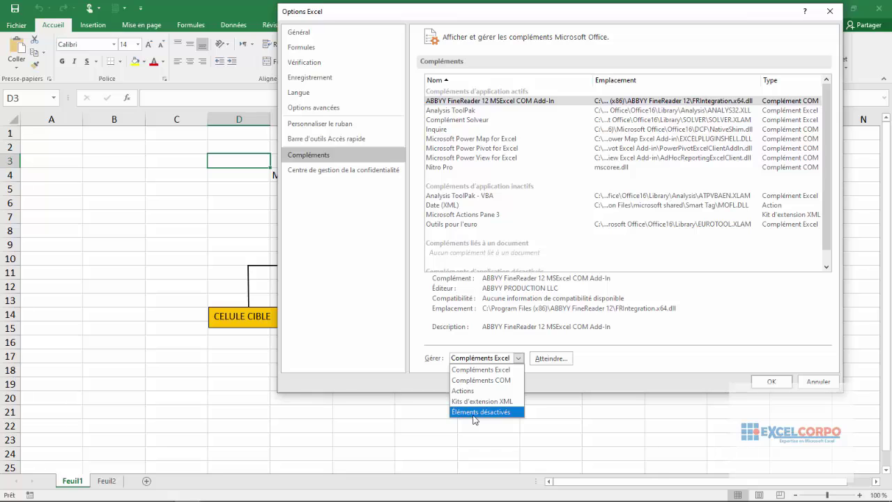
left_click(483, 358)
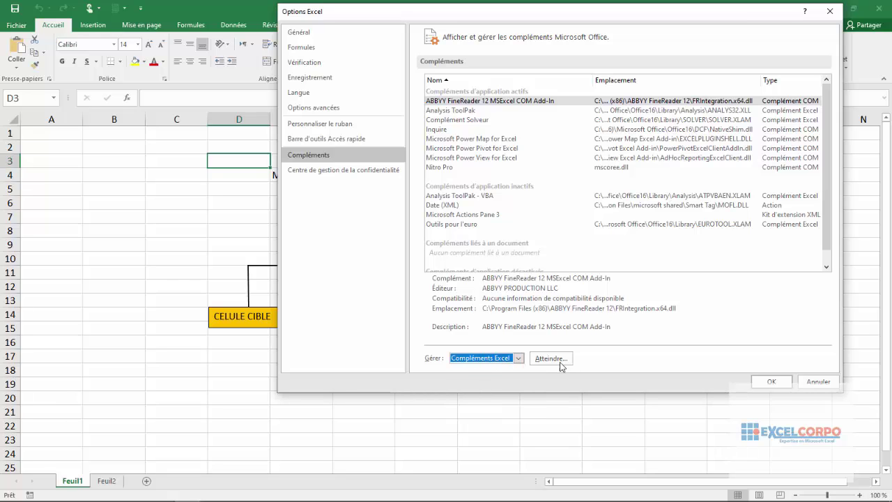
left_click(551, 359)
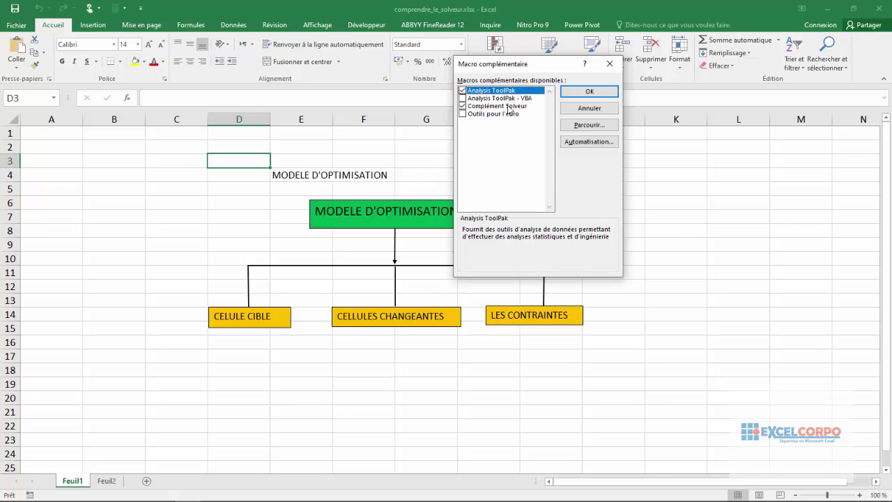
left_click(462, 107)
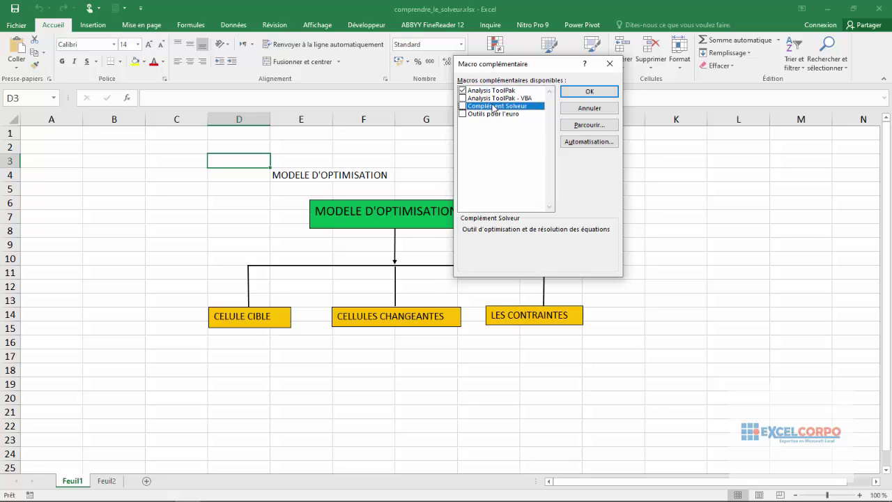
left_click(611, 92)
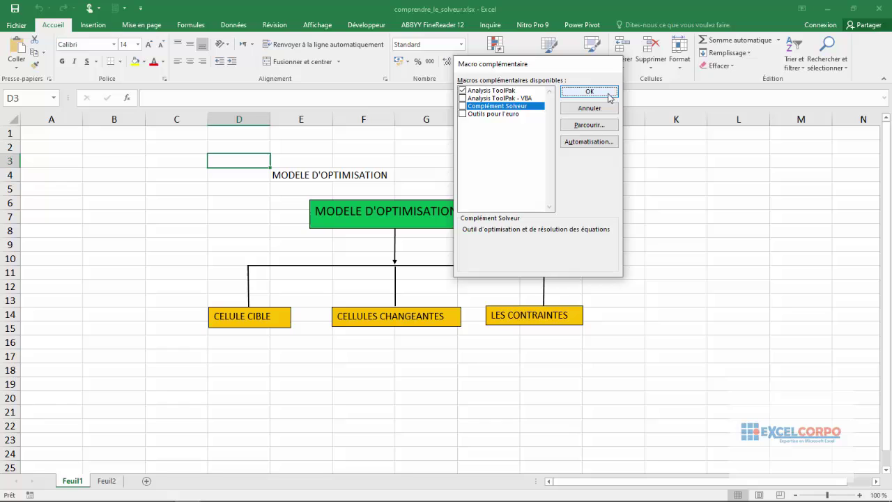
left_click(234, 26)
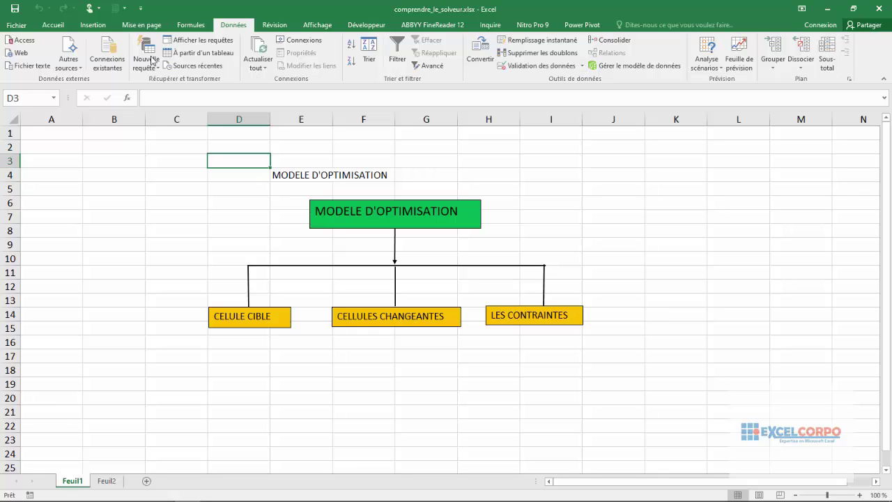
Enable the Complément Solveur add-in in the Excel add-ins manager and return to the worksheet.
left_click(5, 28)
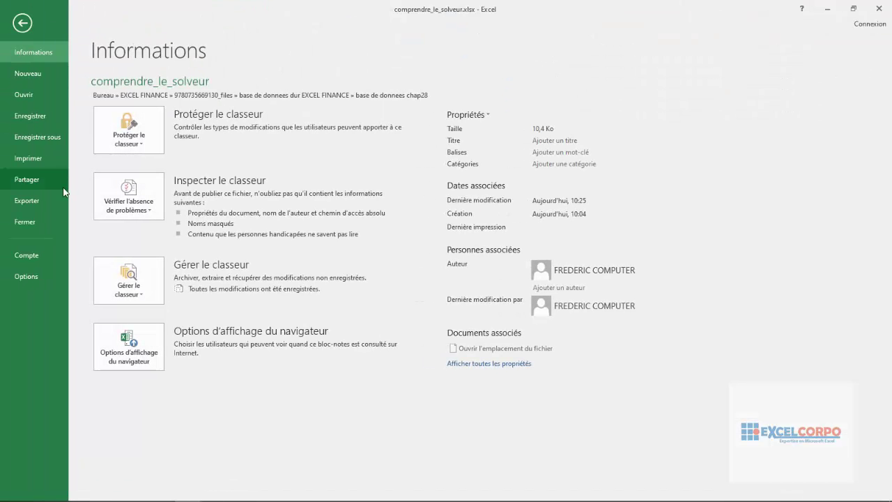
left_click(25, 277)
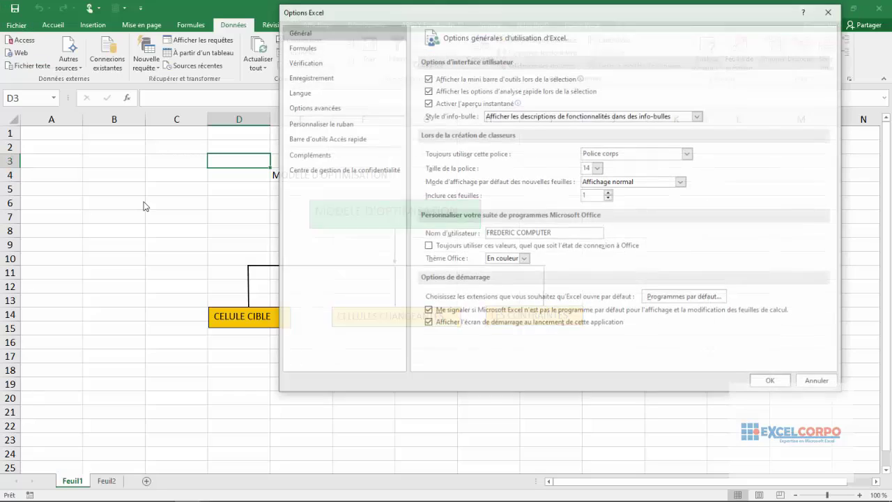
left_click(289, 154)
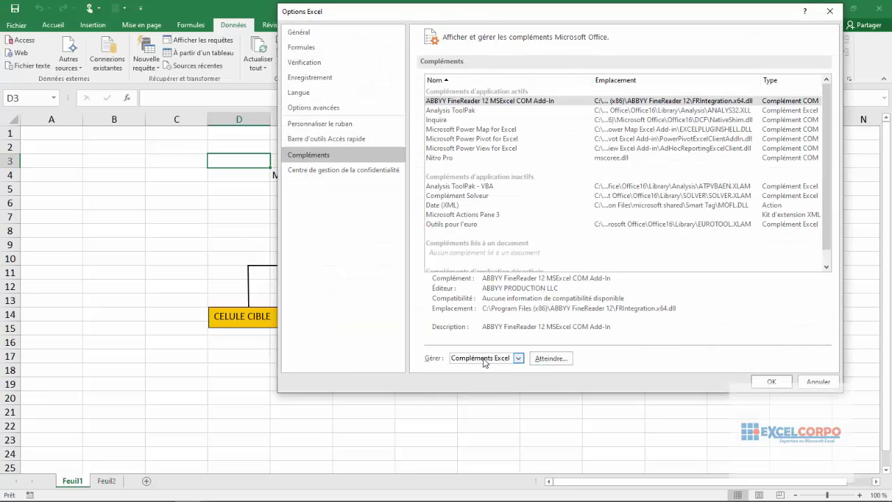
left_click(534, 359)
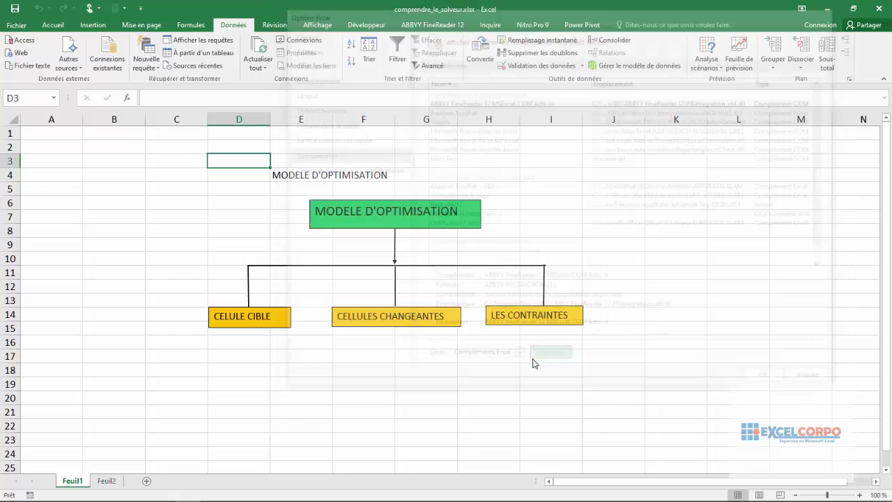
left_click(462, 106)
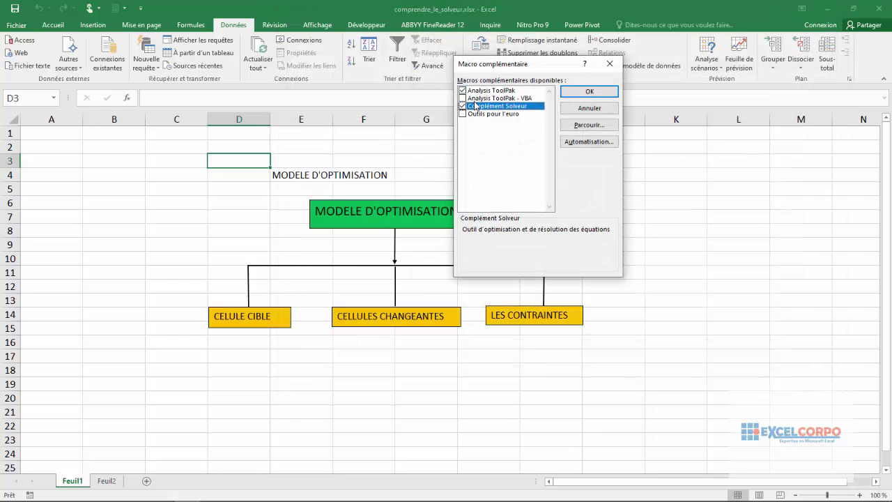
left_click(587, 94)
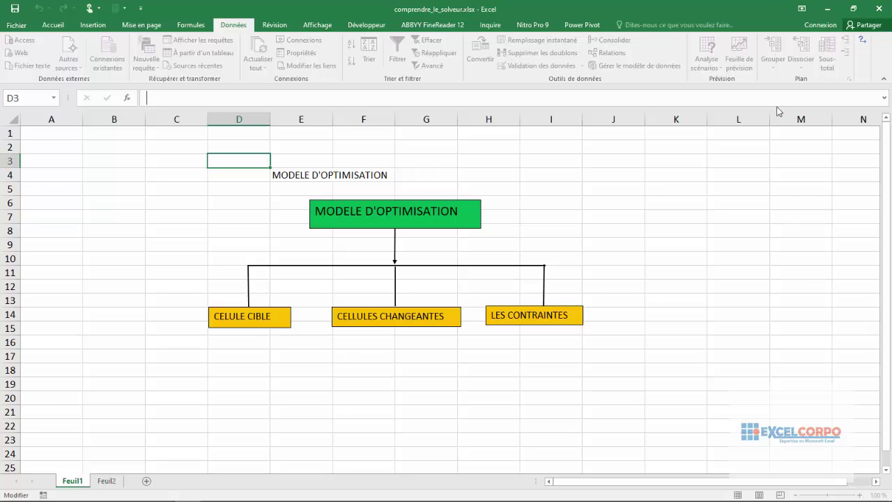
left_click(632, 224)
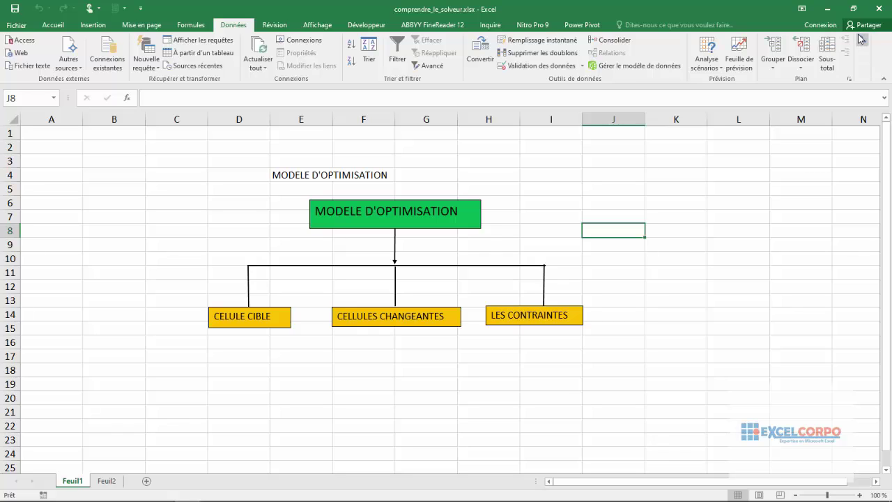
left_click(742, 203)
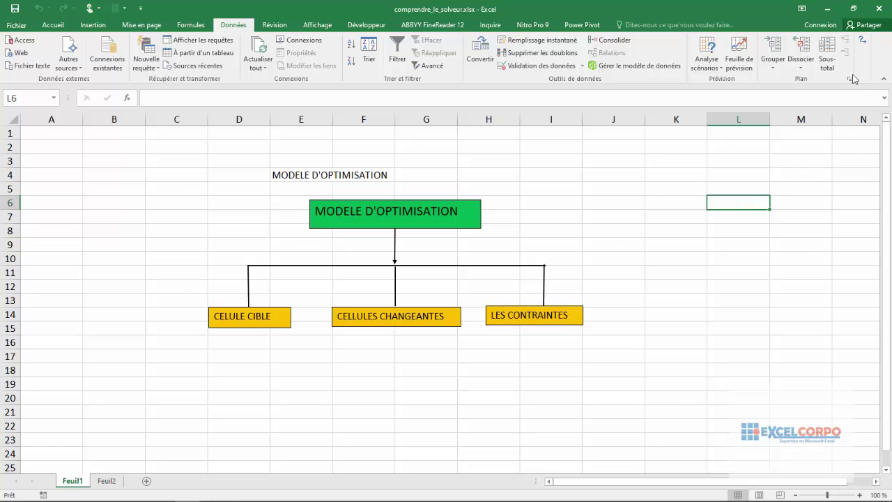
Review the Solver parameters, trying the Simplex PL, GRG non linéaire and Évolutionnaire solving methods in turn, and close them without solving.
left_click(863, 41)
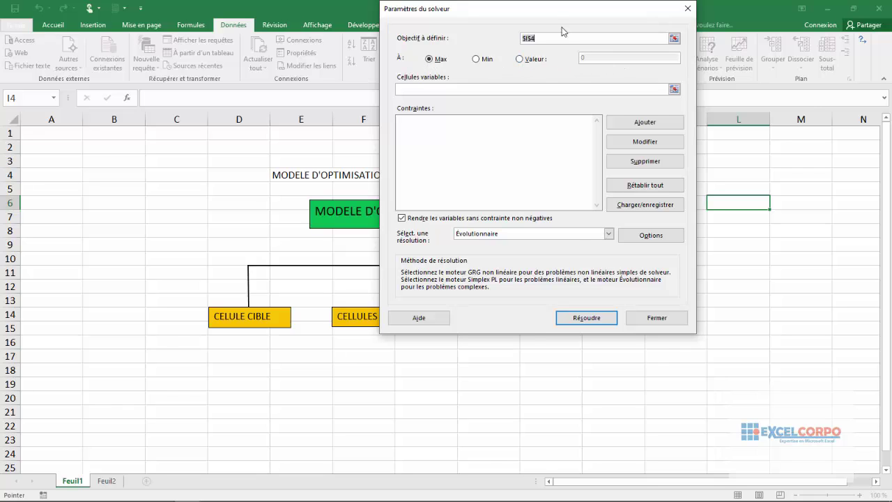
left_click_drag(555, 14, 713, 14)
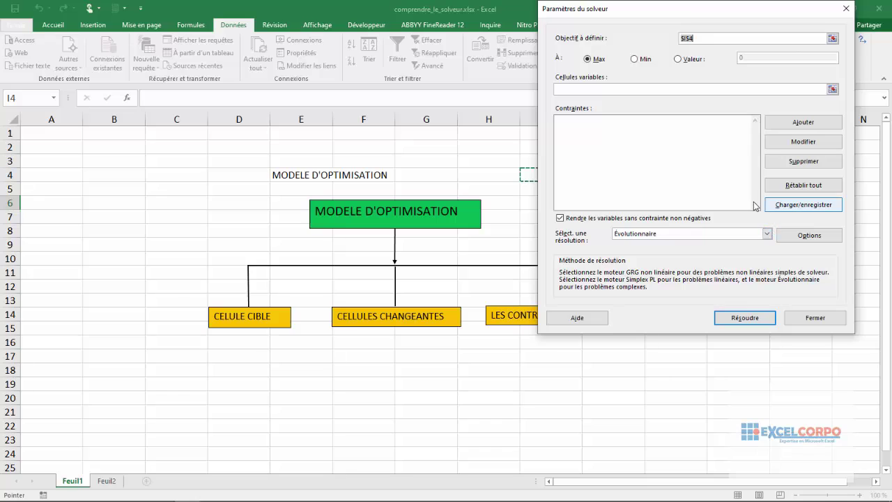
left_click(767, 234)
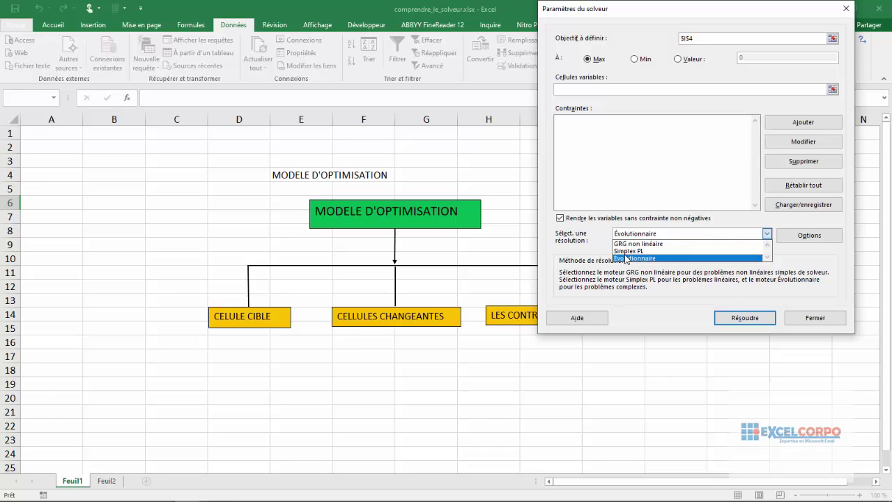
left_click(629, 251)
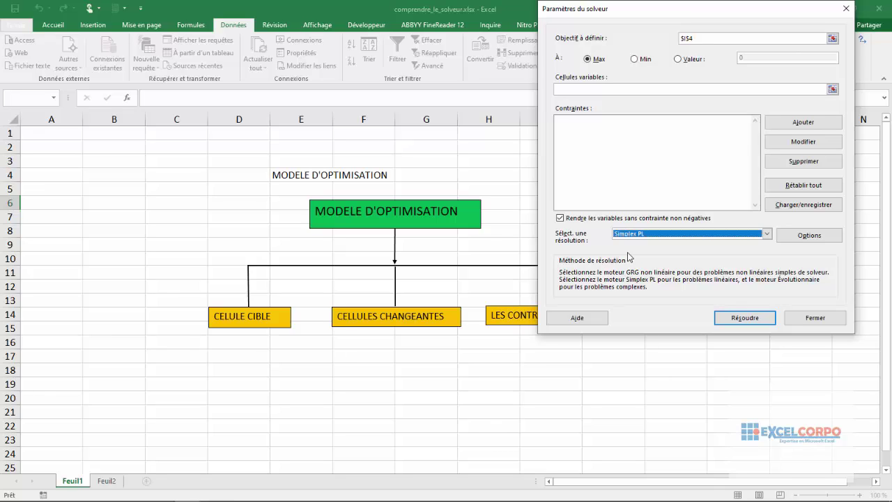
left_click(767, 234)
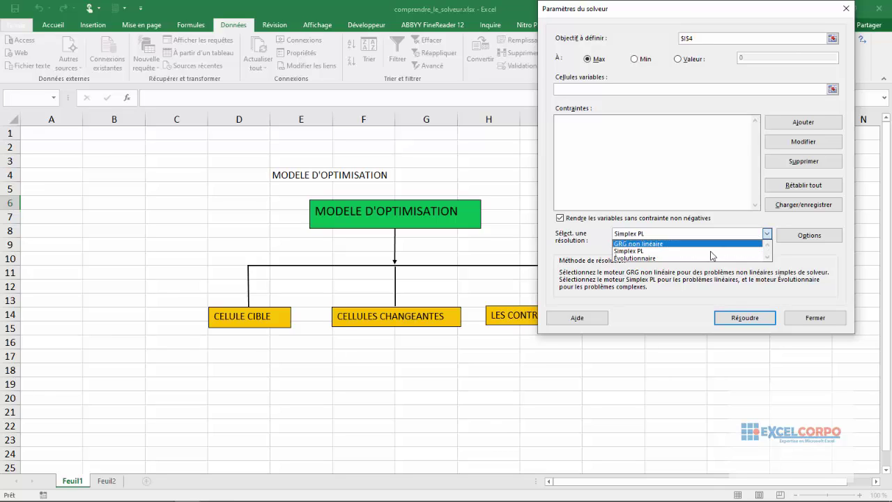
left_click(681, 244)
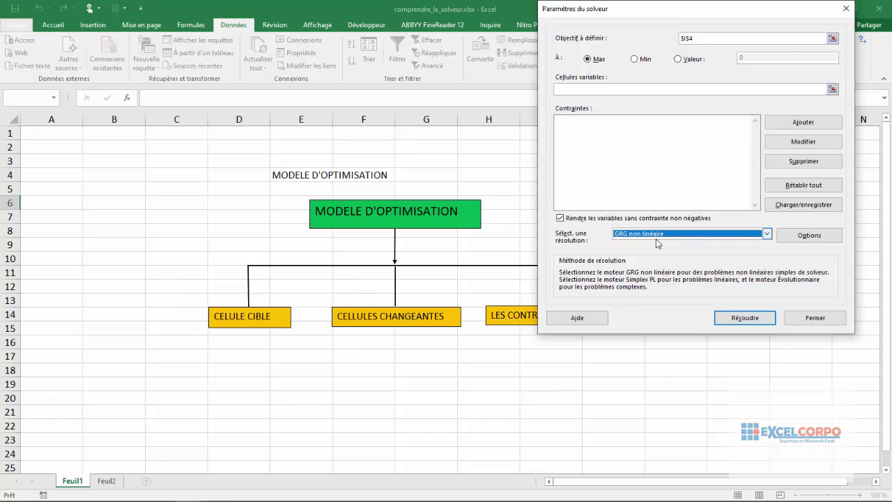
left_click(768, 235)
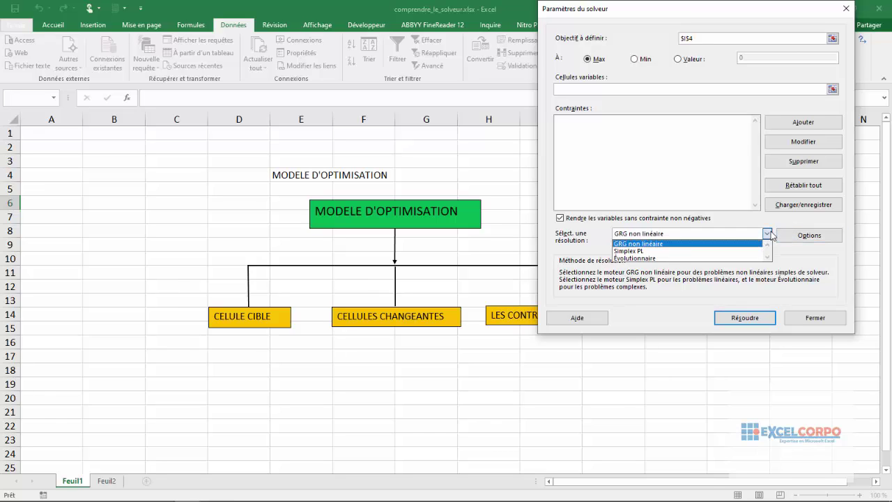
left_click(665, 259)
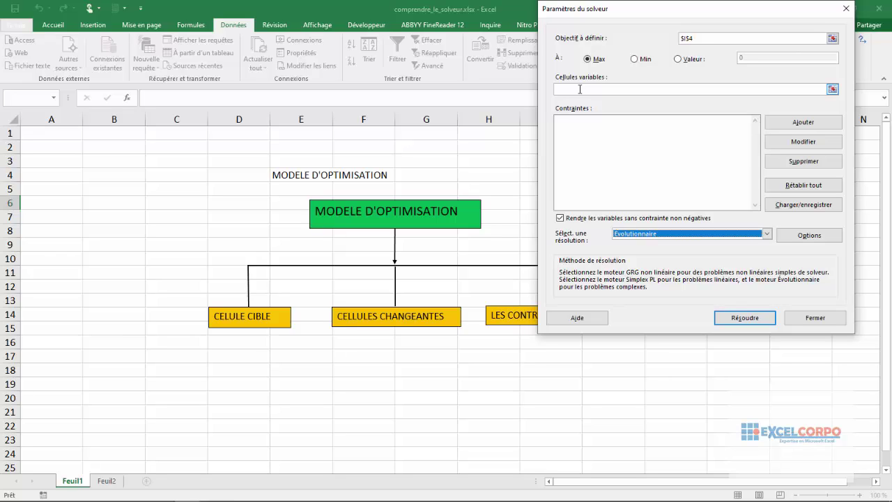
left_click(845, 8)
left_click(626, 143)
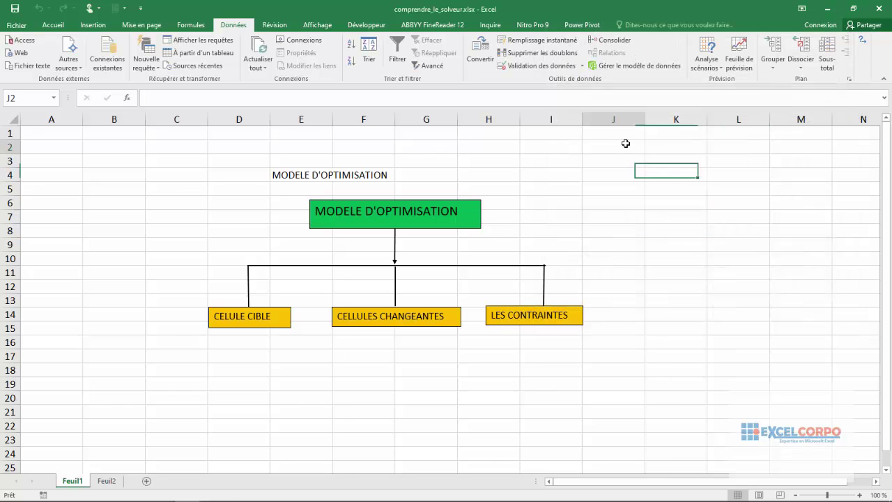